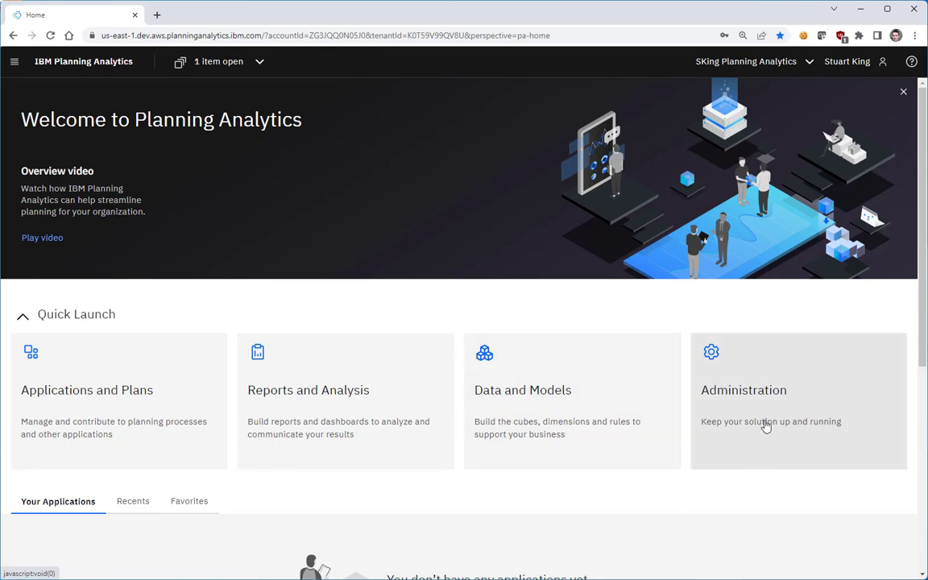
# - Review the Favorite Users group's membership and the user list in the Users and Groups administration
pyautogui.click(766, 427)
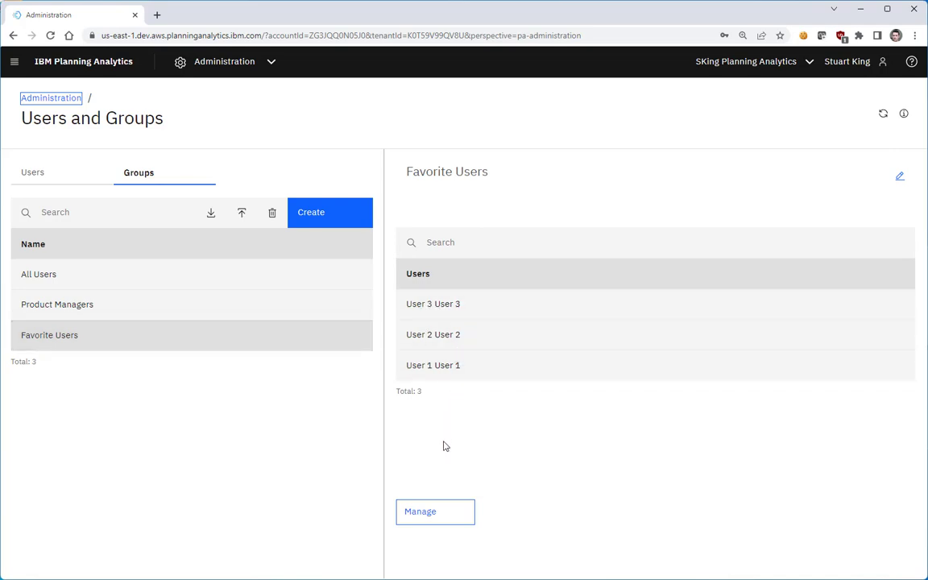
pyautogui.click(433, 518)
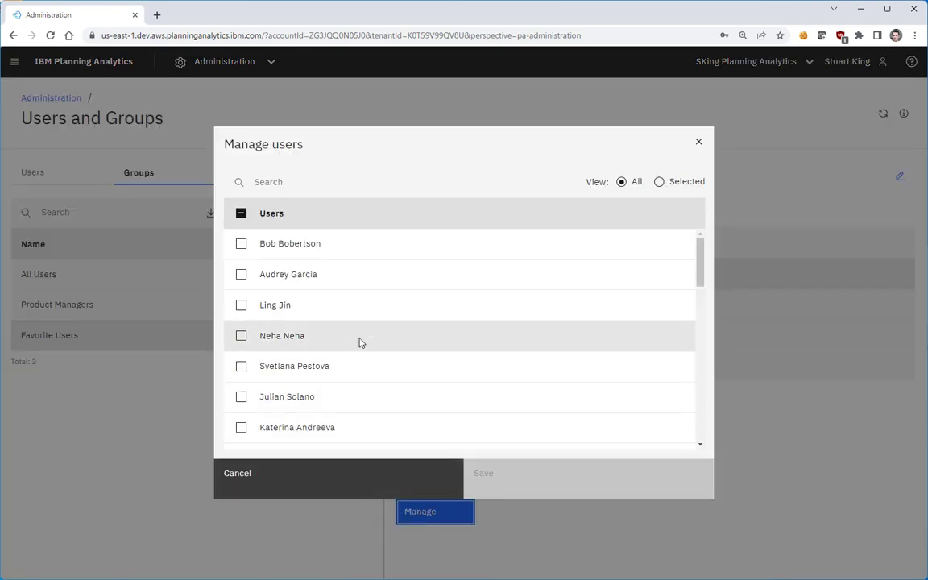
pyautogui.scroll(-5, 360, 341)
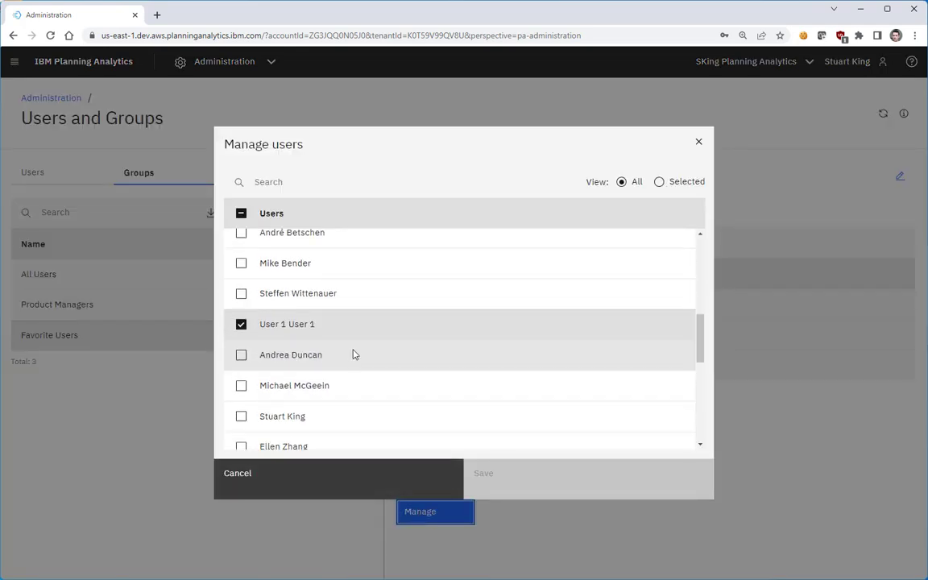
pyautogui.click(294, 490)
pyautogui.click(36, 174)
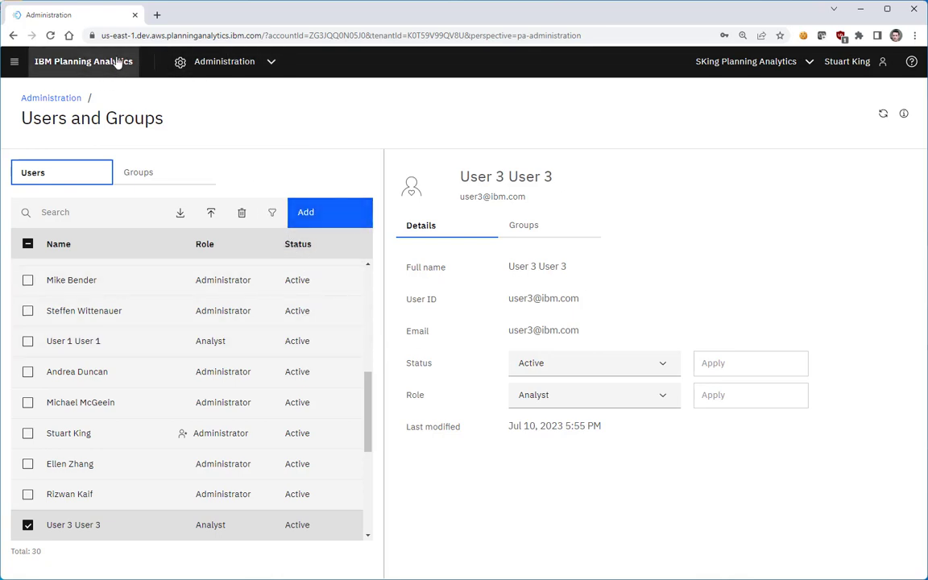
pyautogui.click(159, 172)
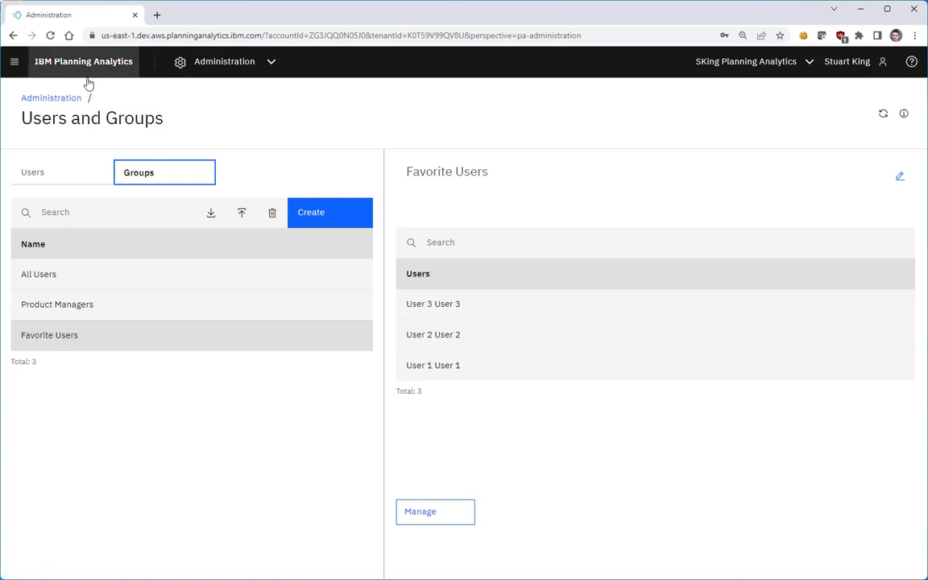
# - Open users and groups management for the Empty database in a new workbench and widen the user name column
pyautogui.click(13, 62)
pyautogui.click(69, 127)
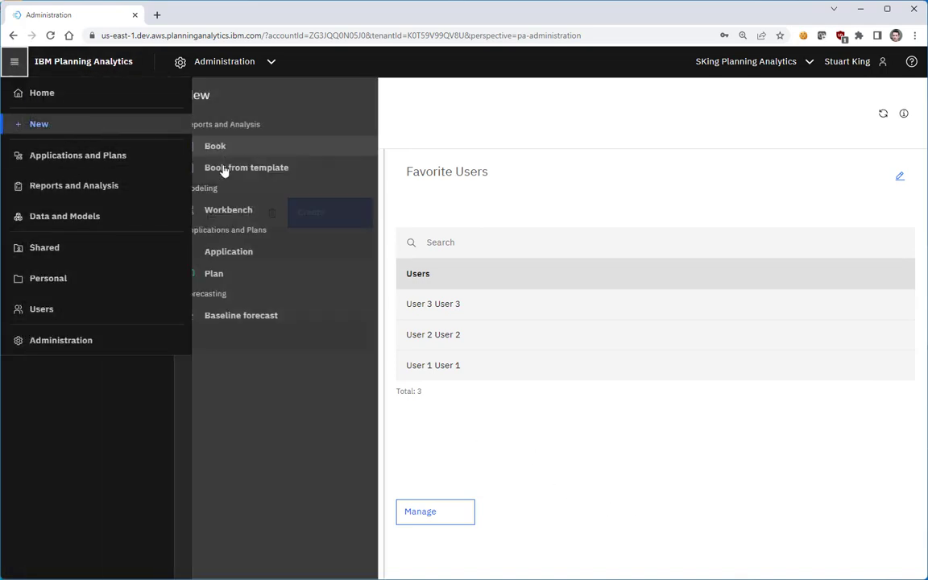
pyautogui.click(244, 210)
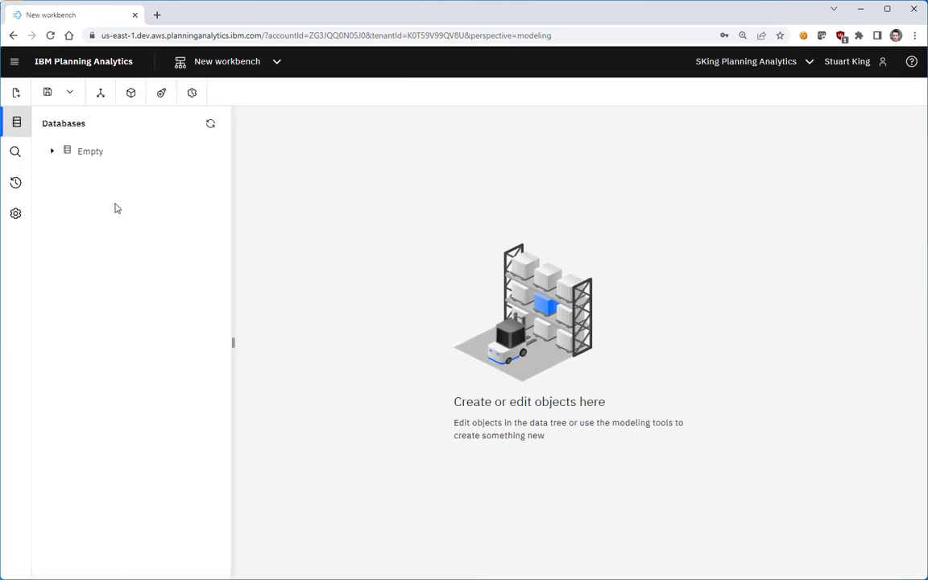
pyautogui.rightClick(104, 154)
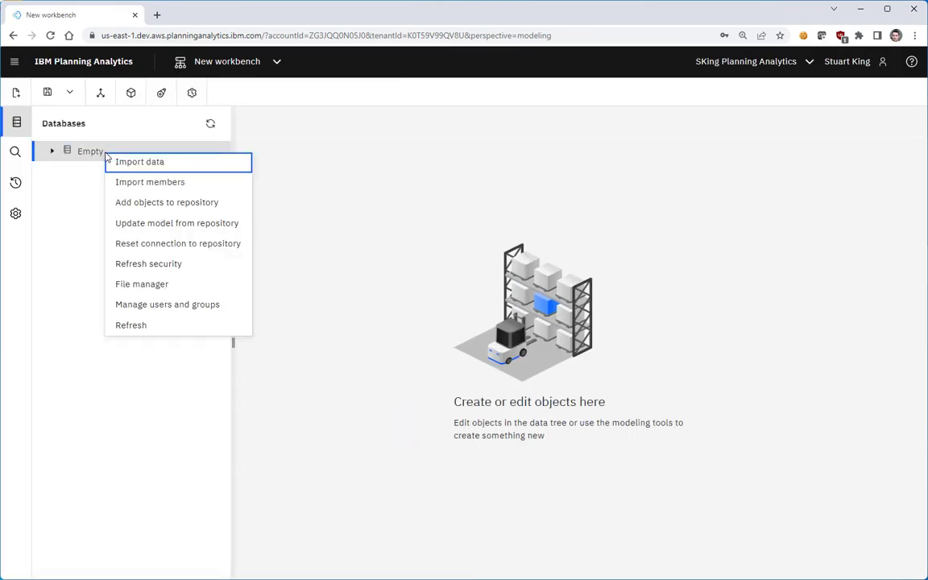
pyautogui.click(156, 307)
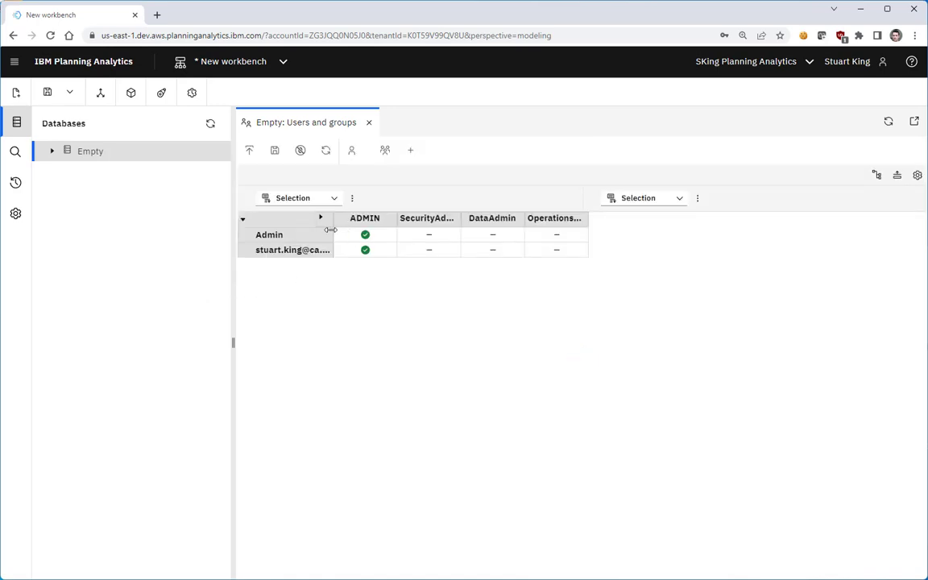
pyautogui.click(331, 235)
pyautogui.moveTo(332, 234); pyautogui.dragTo(384, 236)
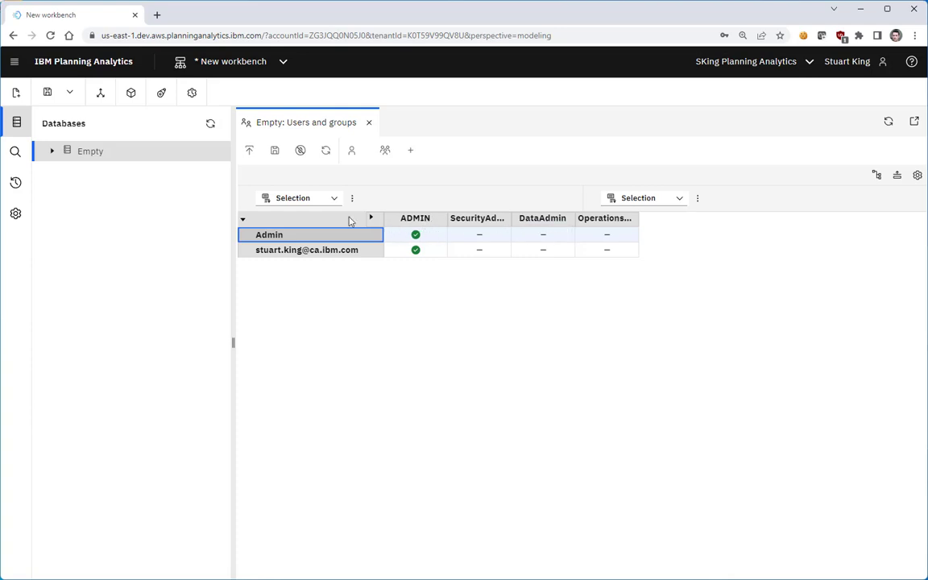
# - Add User 1 to the Empty database
pyautogui.click(353, 155)
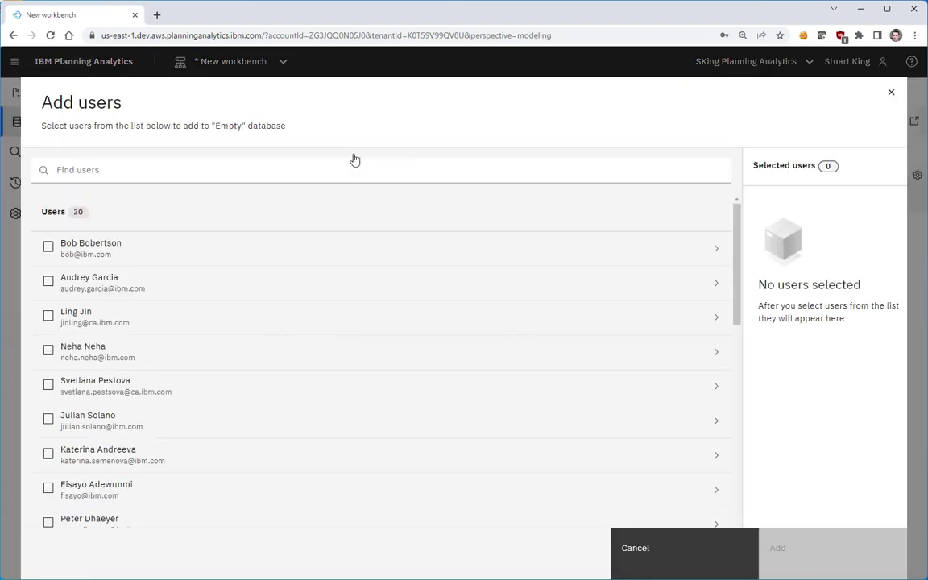
pyautogui.click(48, 248)
pyautogui.click(48, 248)
pyautogui.scroll(-6, 50, 403)
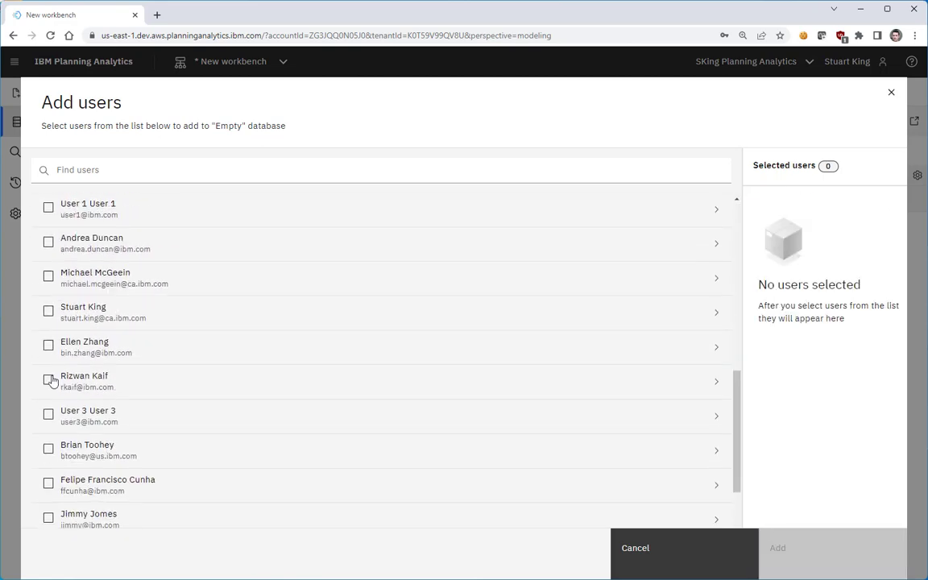
pyautogui.click(48, 207)
pyautogui.click(812, 569)
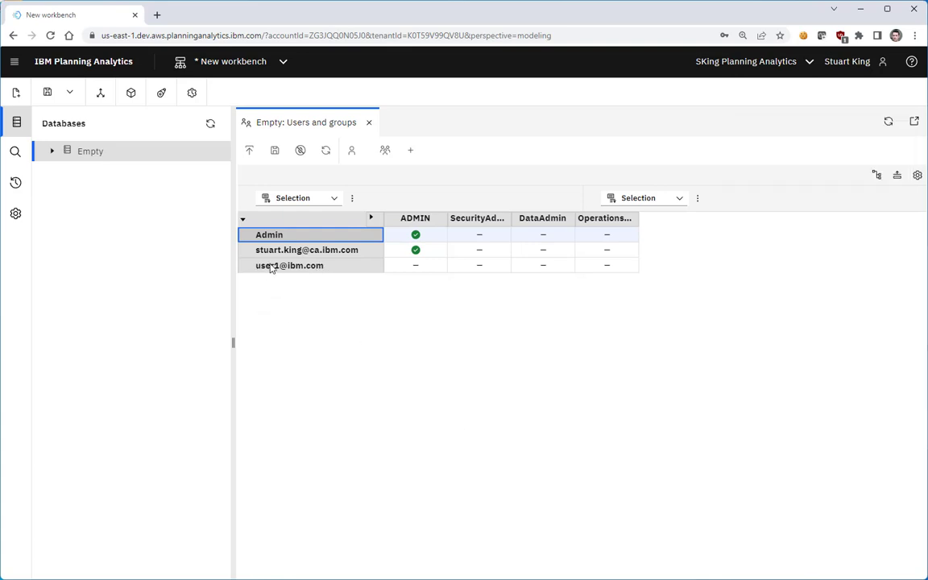
# - Add the Favorite Users group with its members to the Empty database and widen the group's column
pyautogui.click(384, 152)
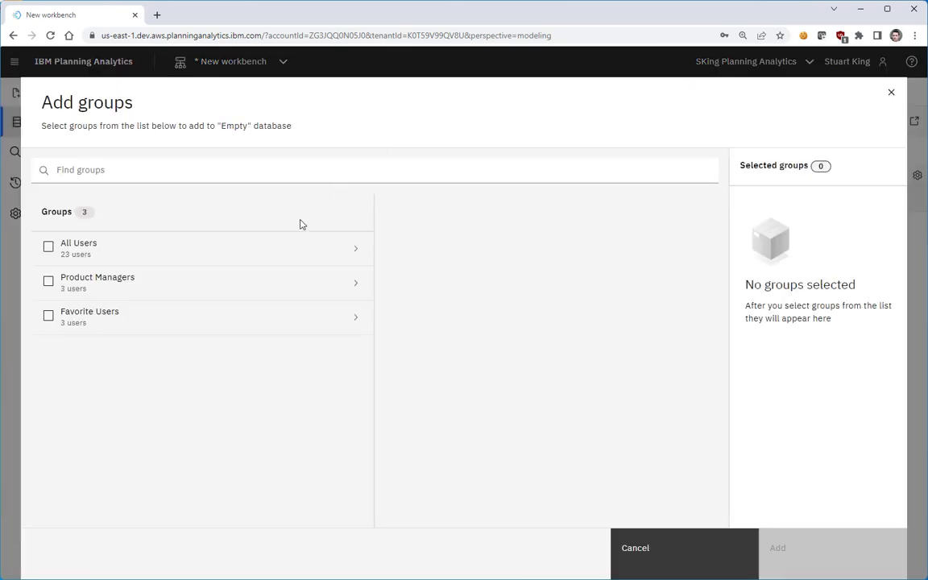
pyautogui.click(648, 546)
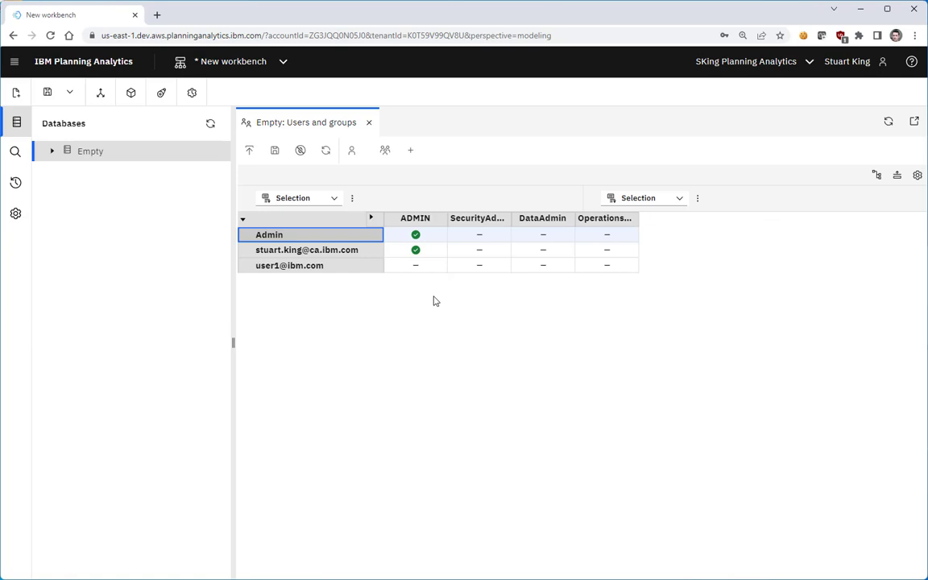
pyautogui.click(384, 151)
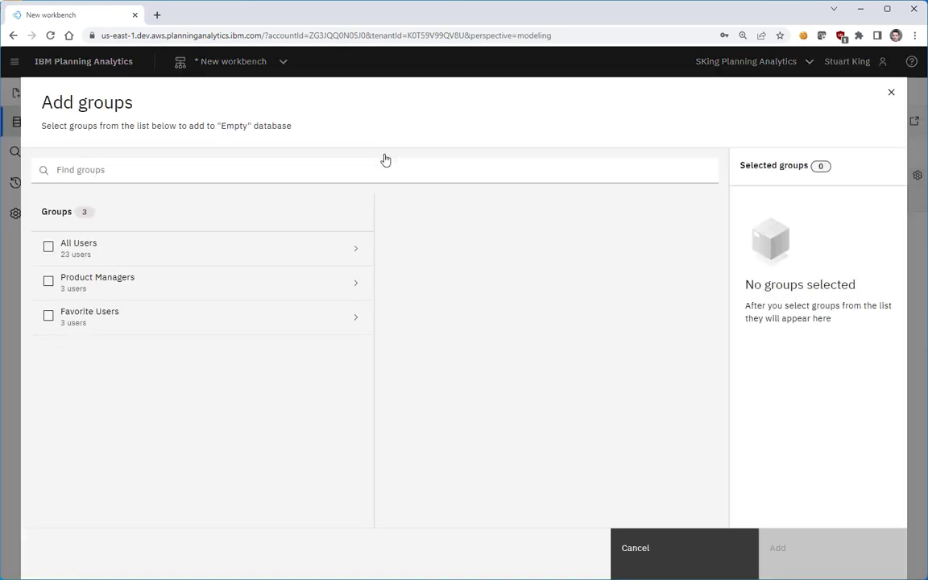
pyautogui.click(48, 315)
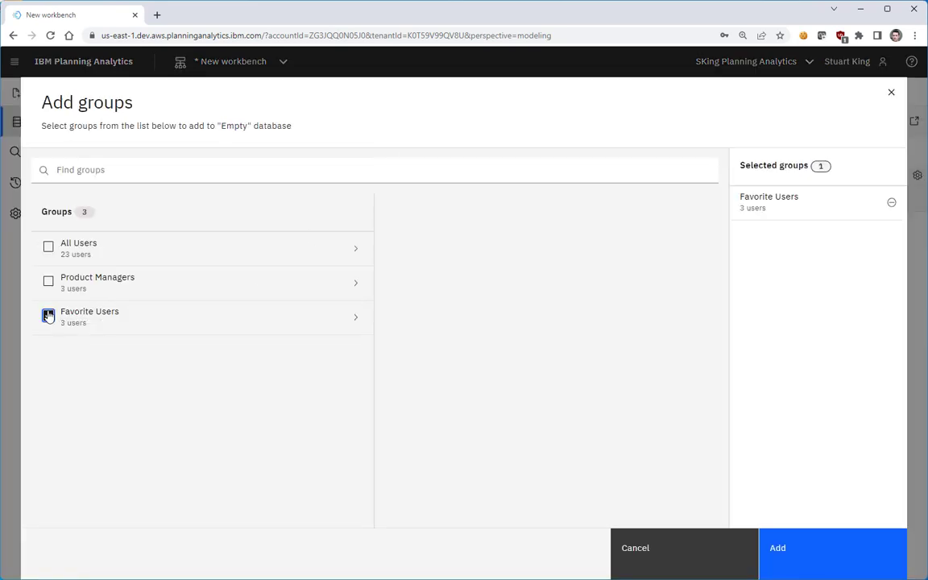
pyautogui.click(355, 323)
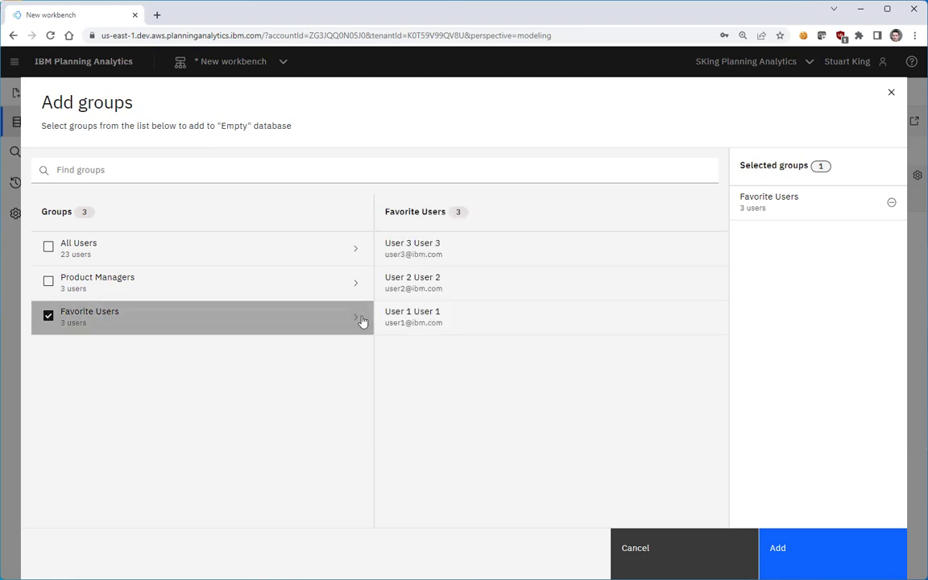
pyautogui.click(795, 556)
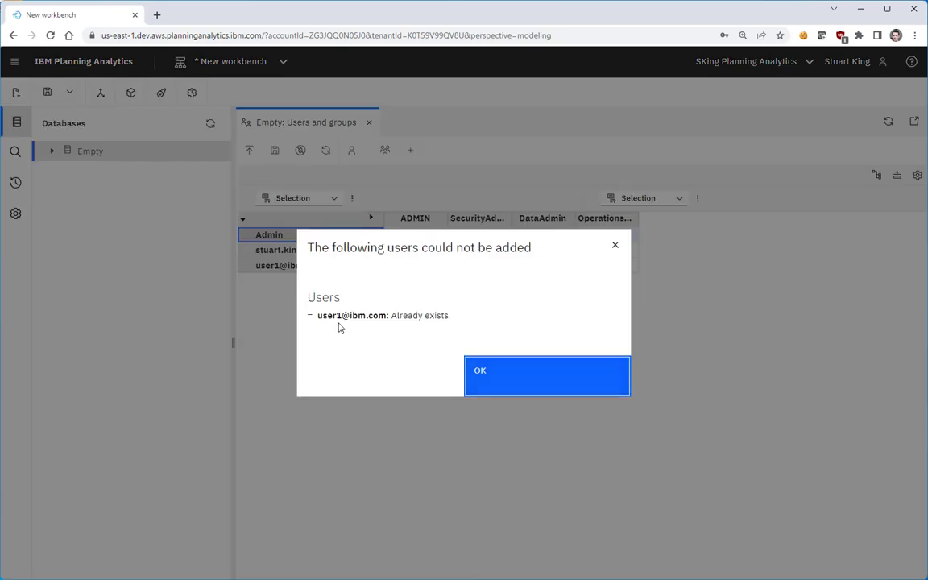
pyautogui.click(523, 377)
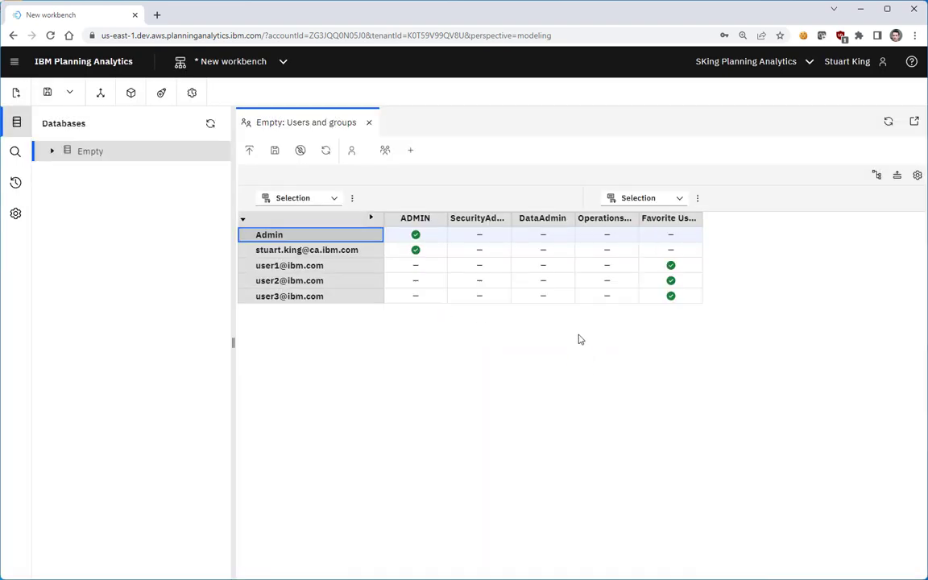
pyautogui.moveTo(702, 218); pyautogui.dragTo(767, 219)
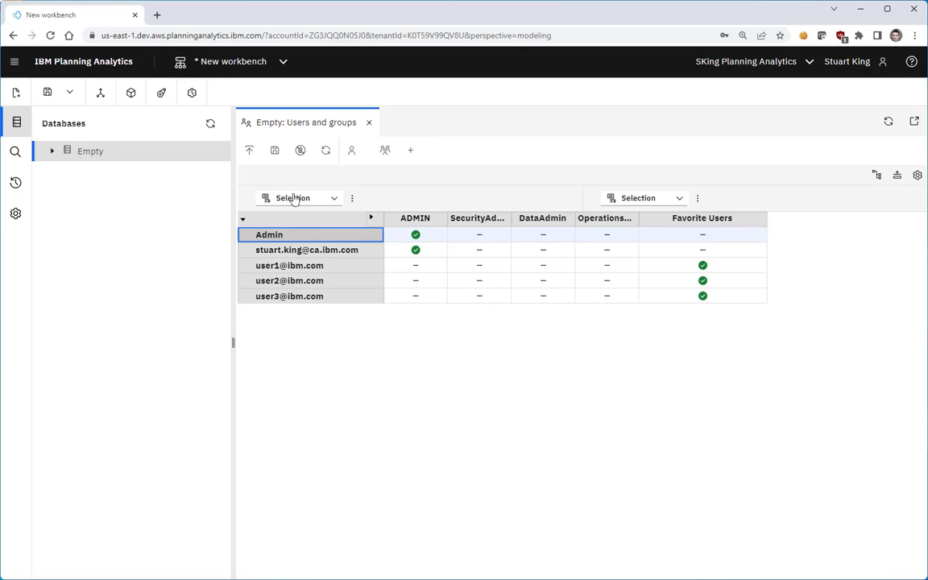
# - Remove User 2 from the Favorite Users group in Administration and save the membership
pyautogui.click(263, 70)
pyautogui.click(263, 95)
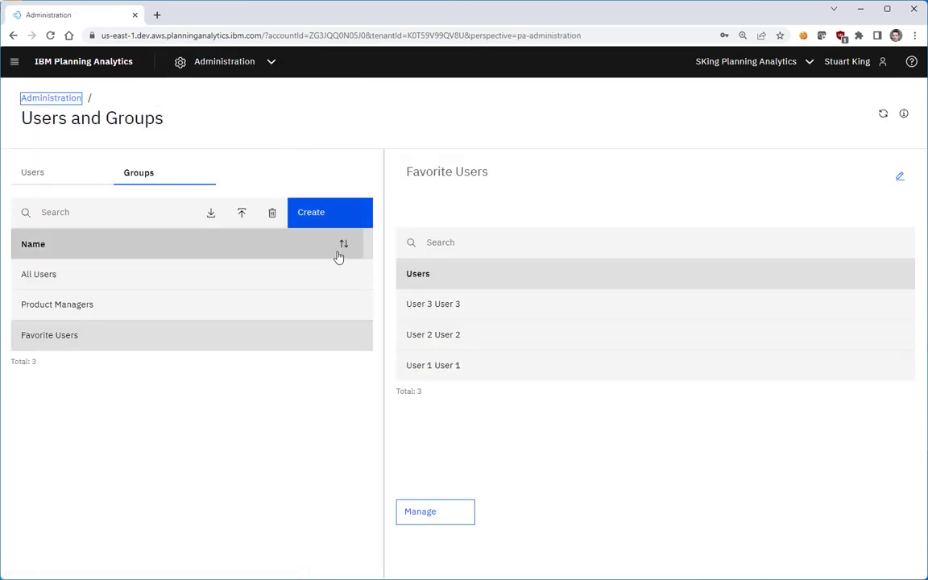
pyautogui.click(432, 512)
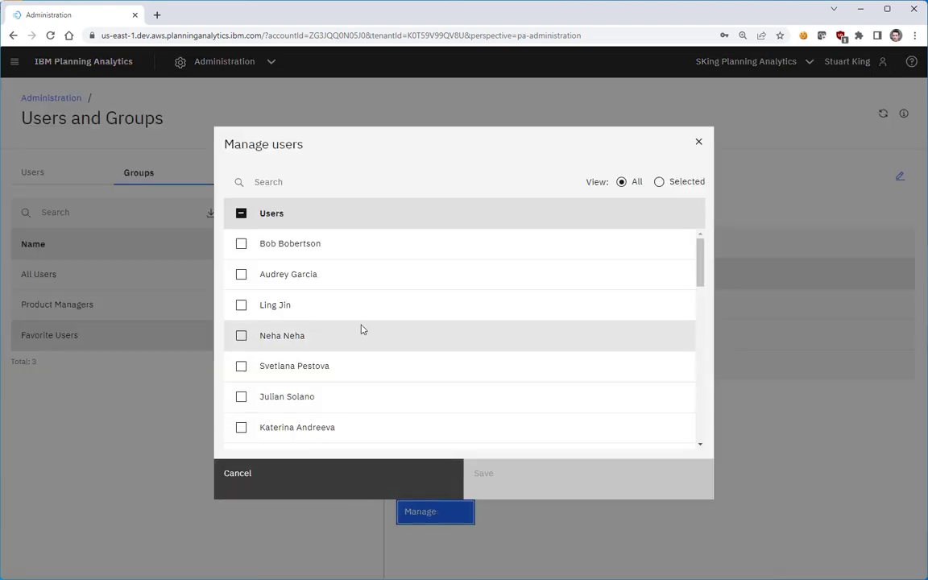
pyautogui.scroll(-5, 358, 326)
pyautogui.click(659, 182)
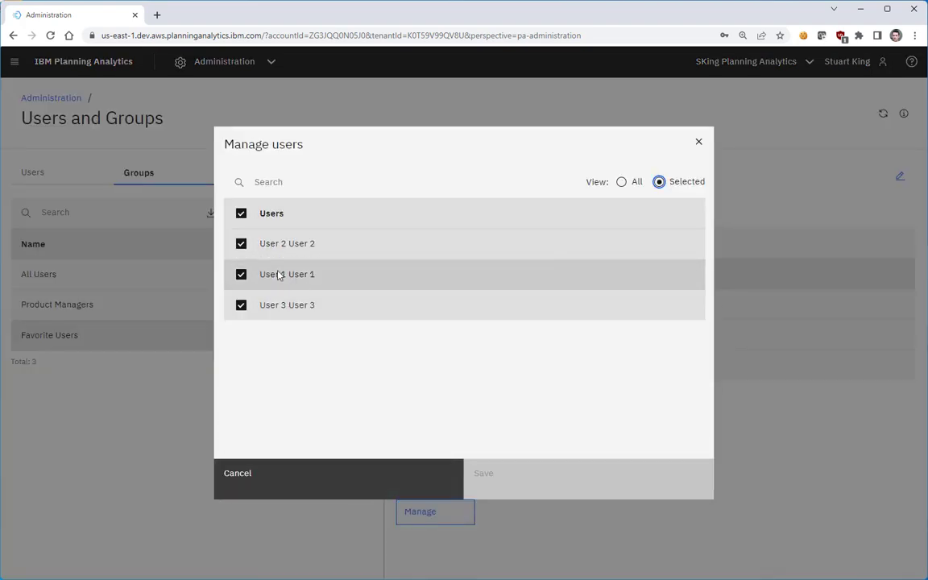
pyautogui.click(242, 245)
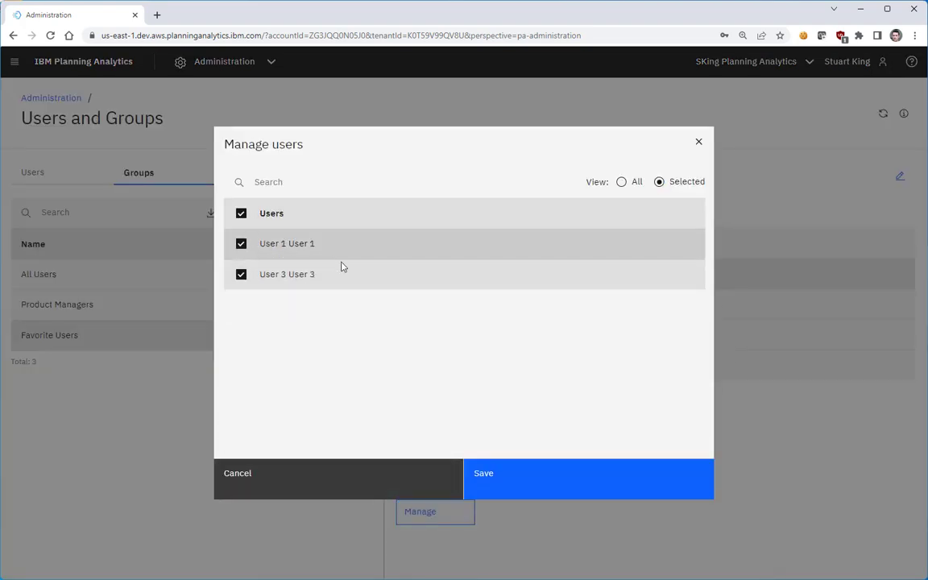
pyautogui.click(498, 481)
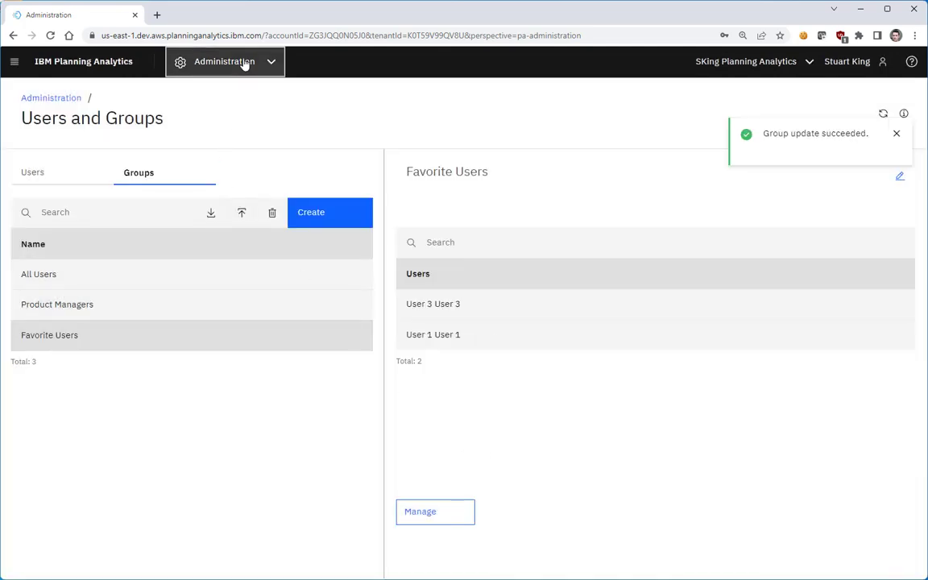
# - Synchronize the Favorite Users group of the Empty database in the workbench
pyautogui.click(242, 63)
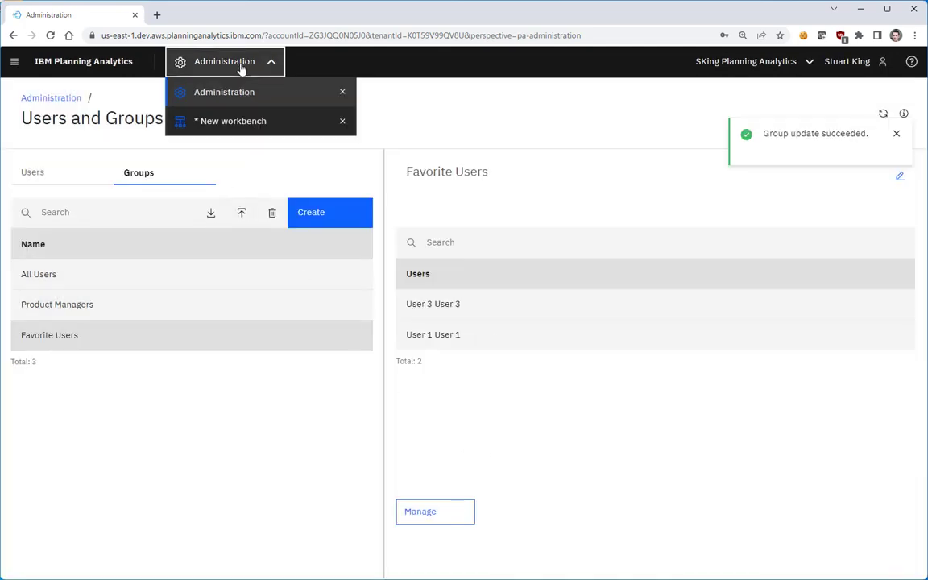
pyautogui.click(224, 124)
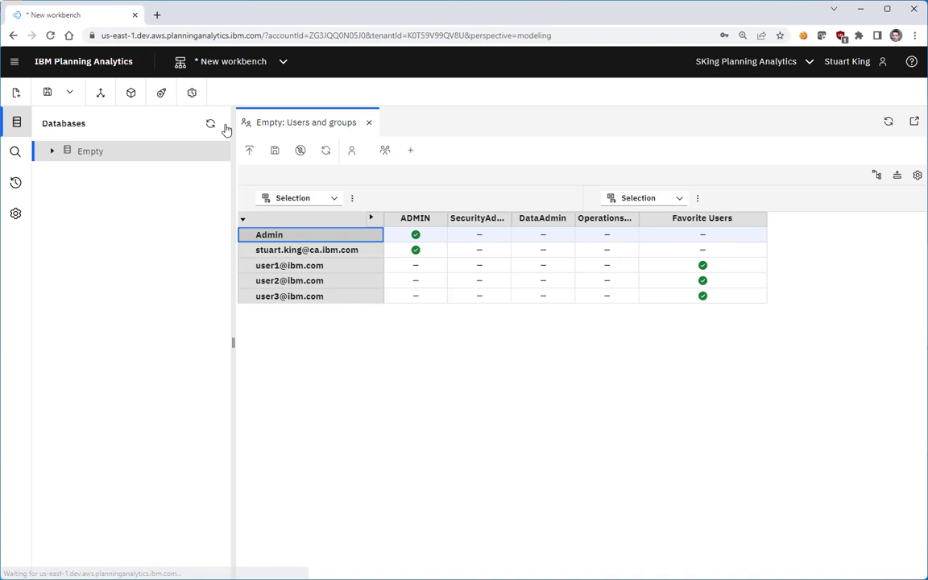
pyautogui.rightClick(700, 225)
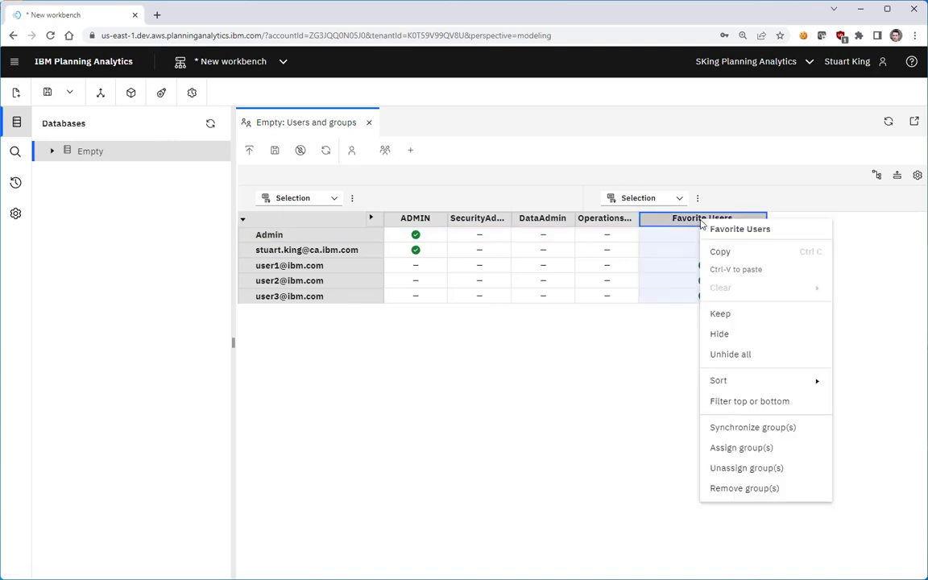
pyautogui.click(760, 431)
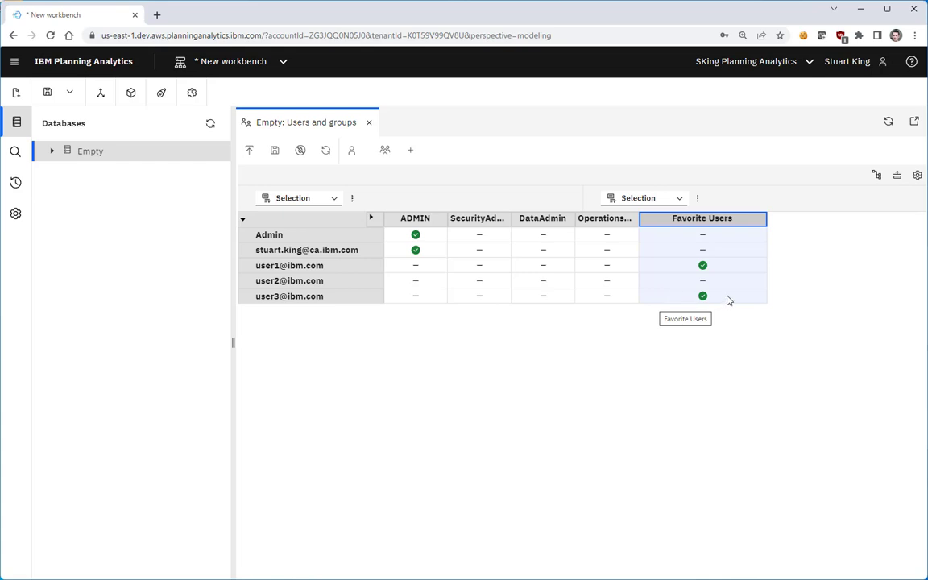
# - Create a database-only group named "Only in TM1" and widen its column
pyautogui.click(410, 153)
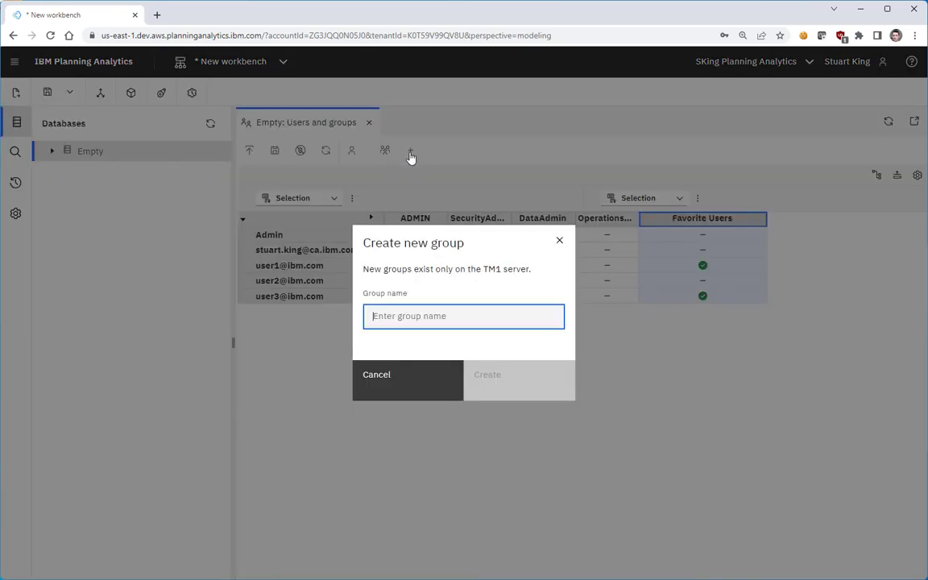
pyautogui.write('Only in TM1')
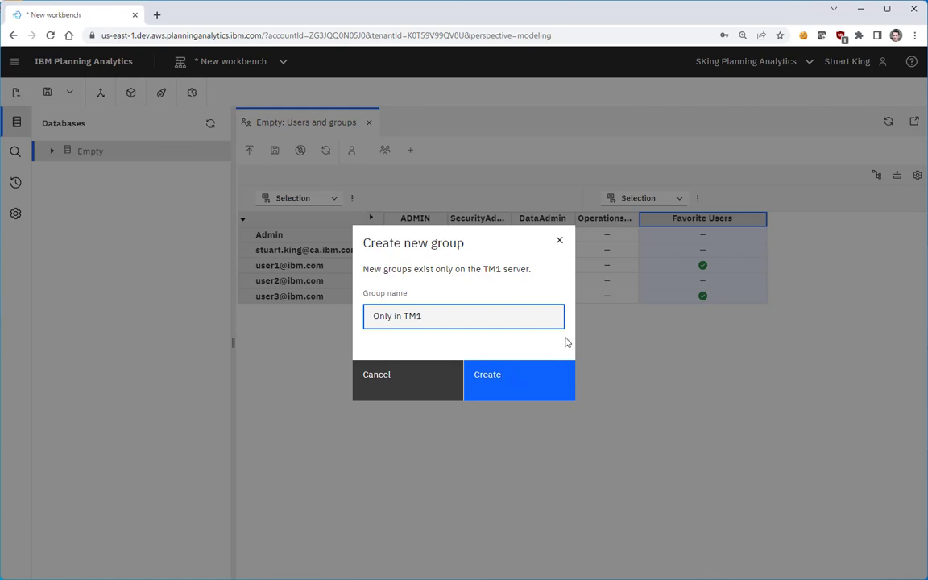
pyautogui.click(544, 374)
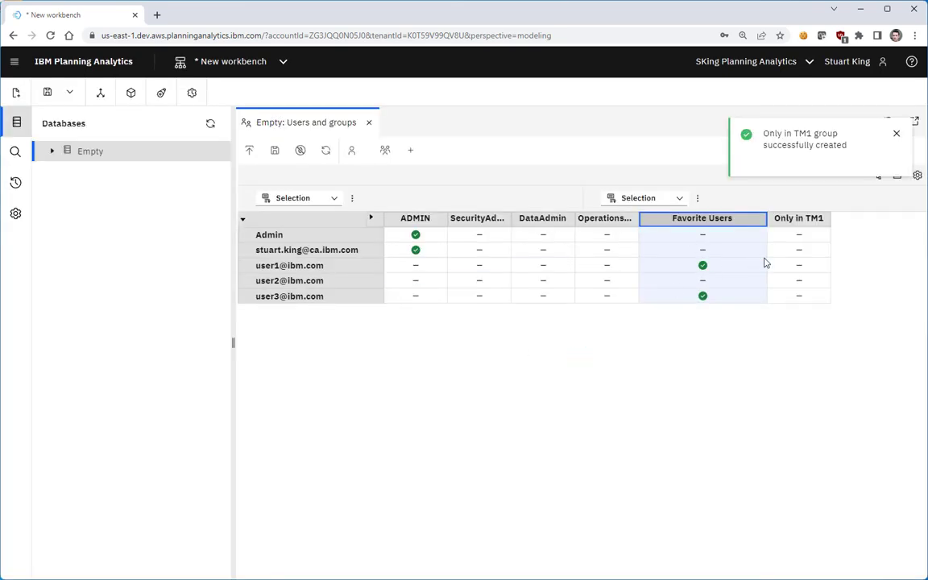
pyautogui.moveTo(833, 219); pyautogui.dragTo(866, 219)
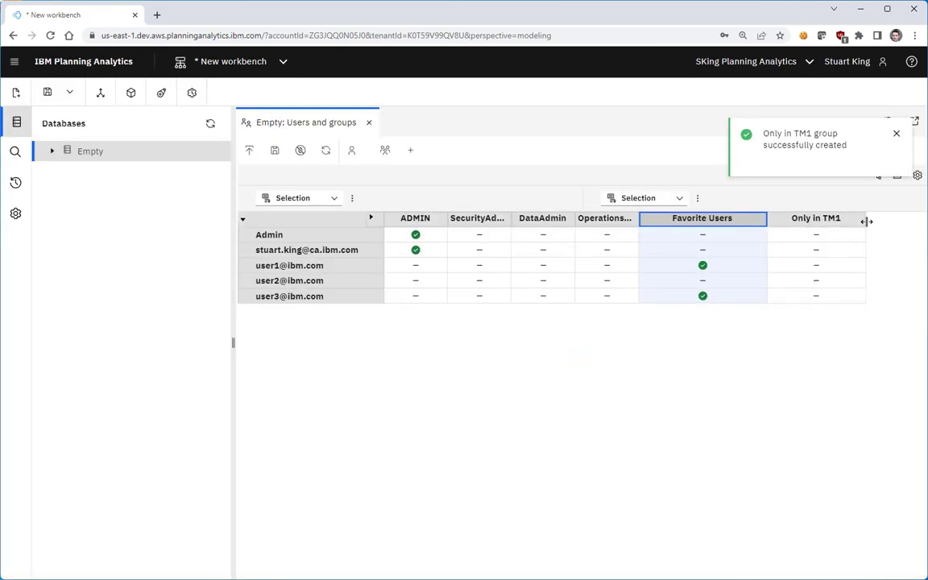
# - Assign user 1 and user 2 to the Only in TM1 group
pyautogui.click(791, 271)
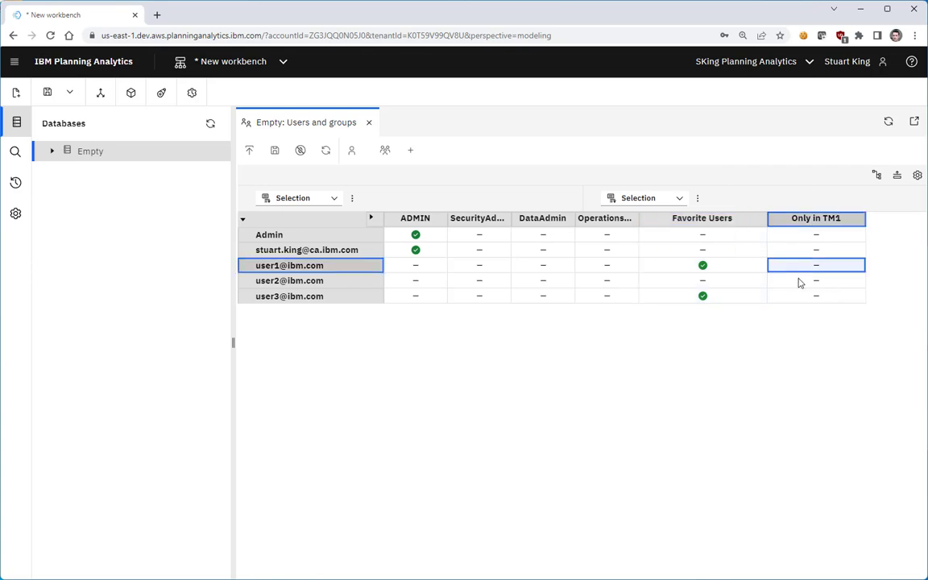
pyautogui.keyDown('shift'); pyautogui.click(800, 282); pyautogui.keyUp('shift')
pyautogui.rightClick(800, 281)
pyautogui.click(677, 492)
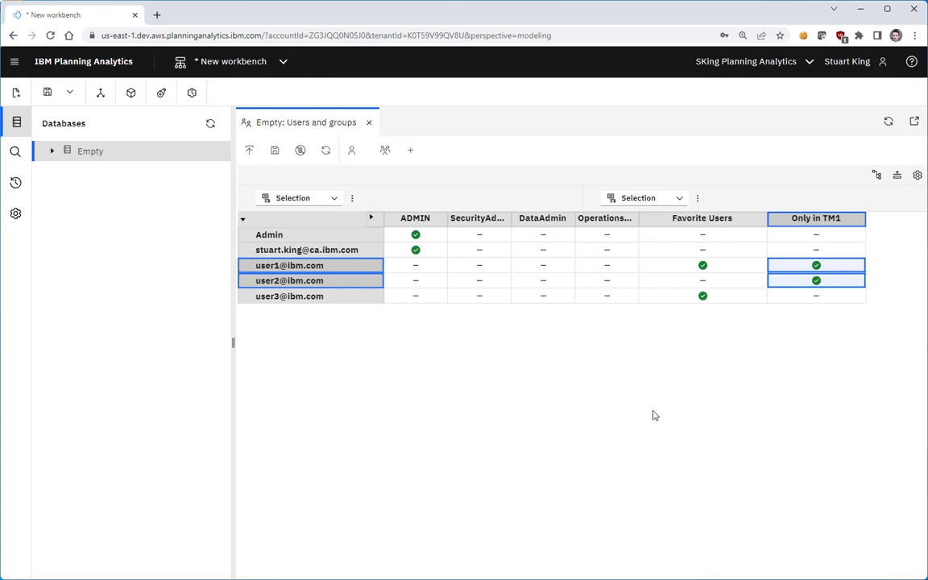
# - Assign all users to the whole Only in TM1 group and unassign them all again
pyautogui.rightClick(828, 220)
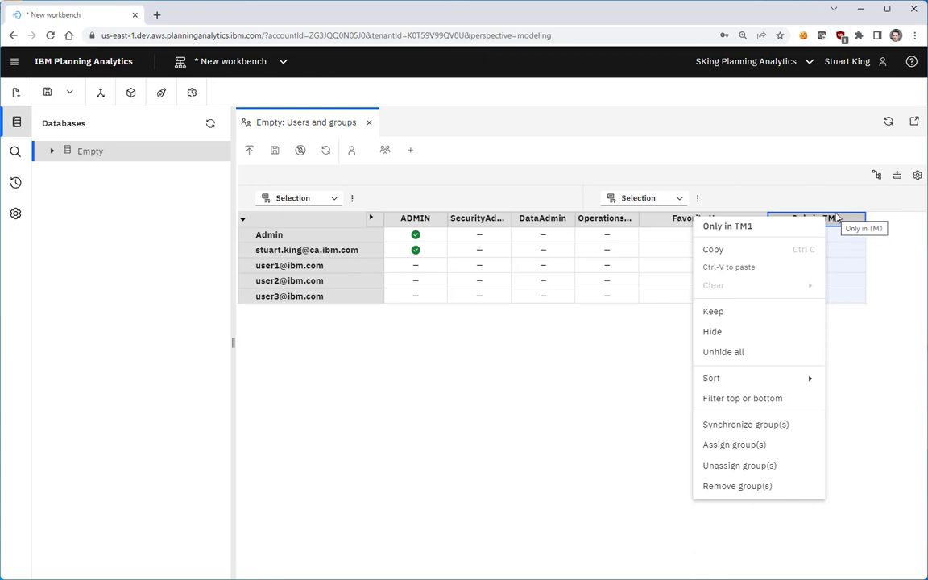
pyautogui.click(725, 448)
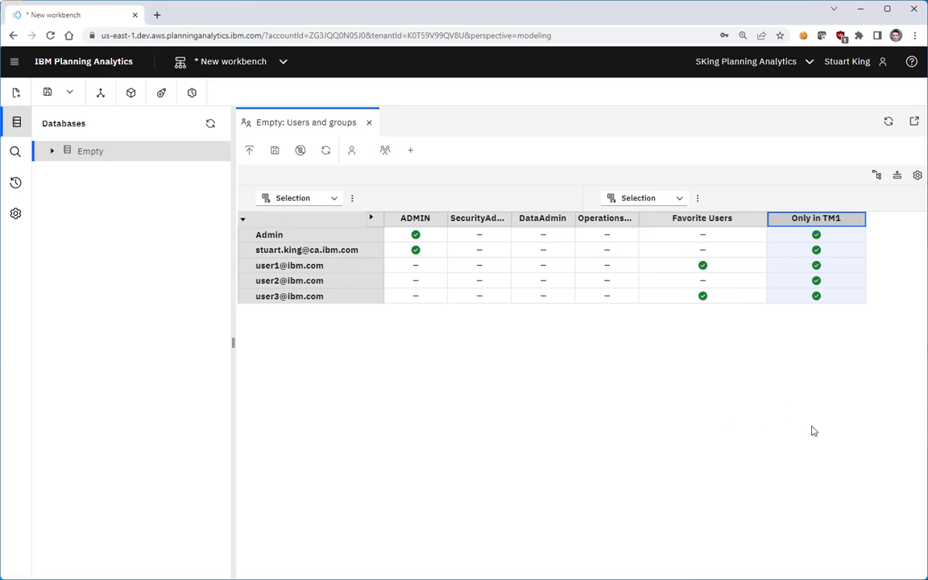
pyautogui.rightClick(836, 221)
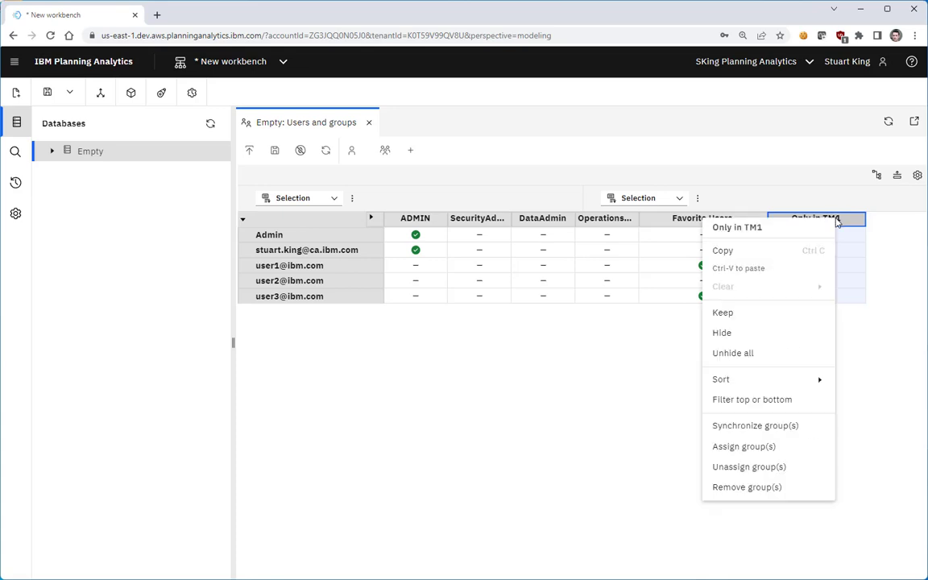
pyautogui.click(784, 468)
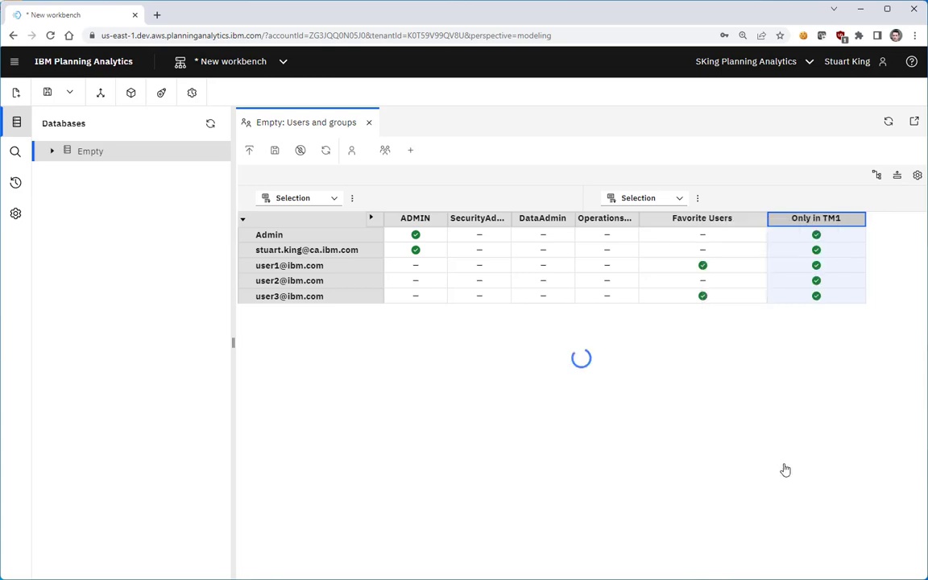
# - Remove the Favorite Users group from the Empty database
pyautogui.rightClick(795, 222)
pyautogui.rightClick(738, 217)
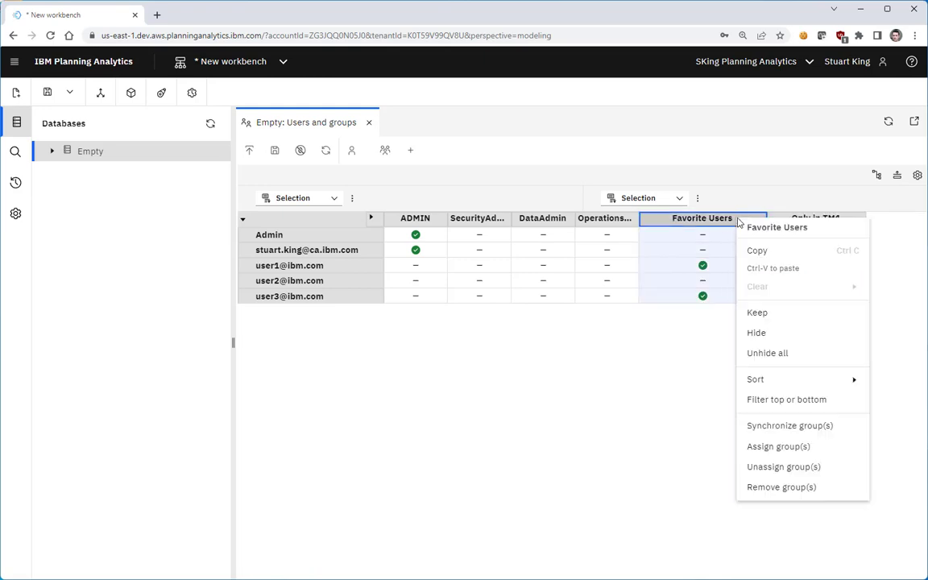
pyautogui.click(799, 488)
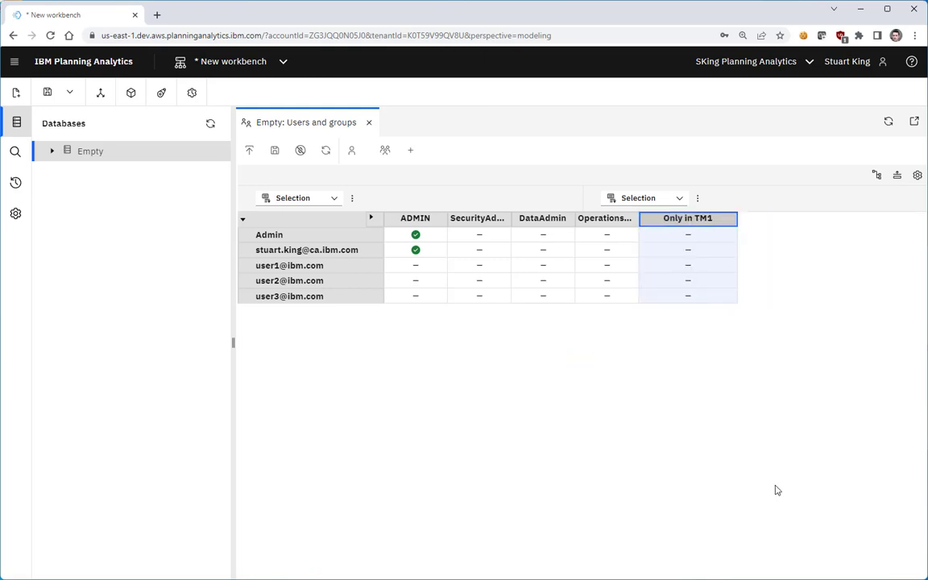